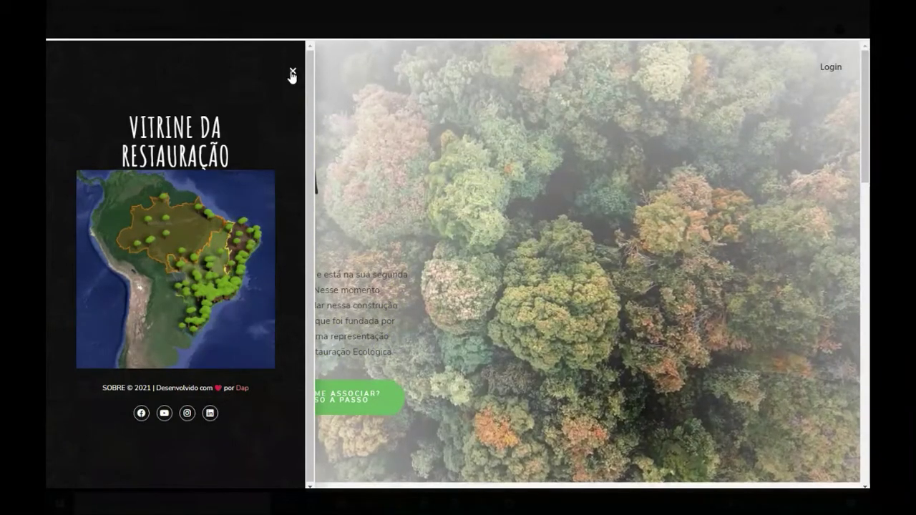
Close the side panel, review the four-step 'Como me associar?' video guide, then dismiss it
click(292, 74)
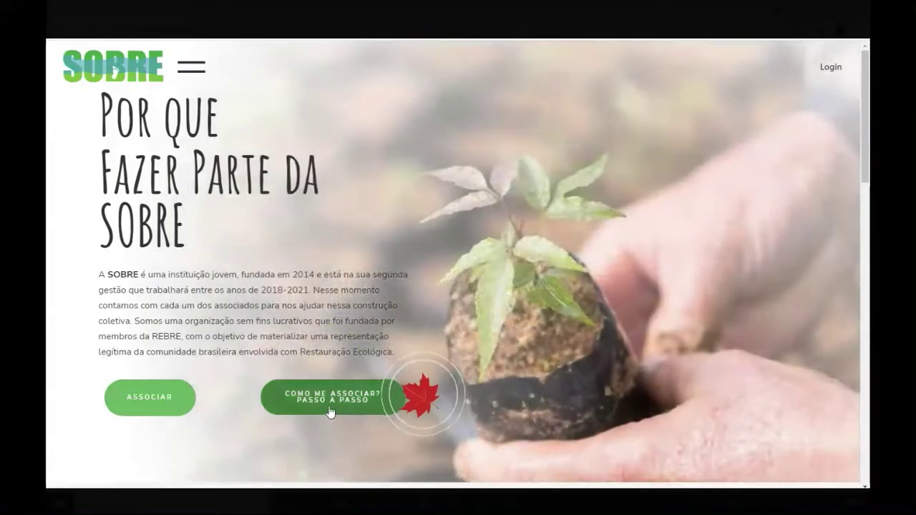
click(332, 404)
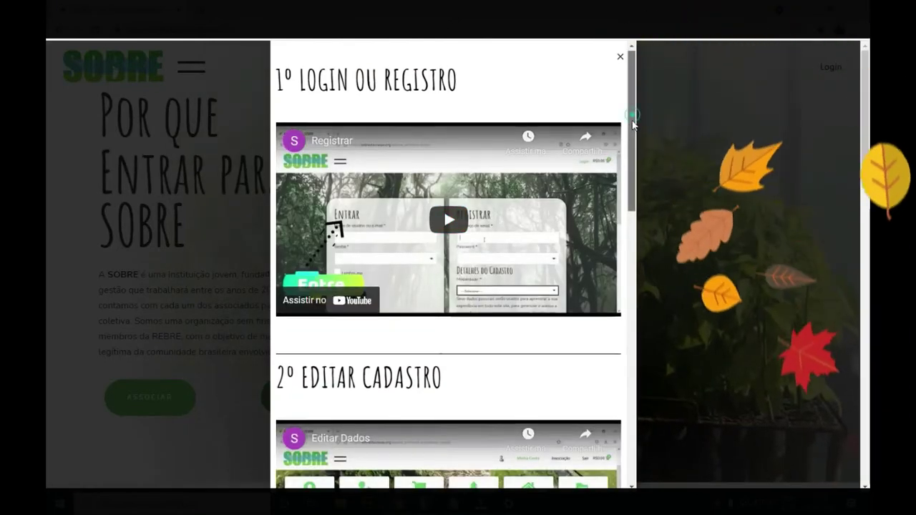
drag(633, 120, 634, 390)
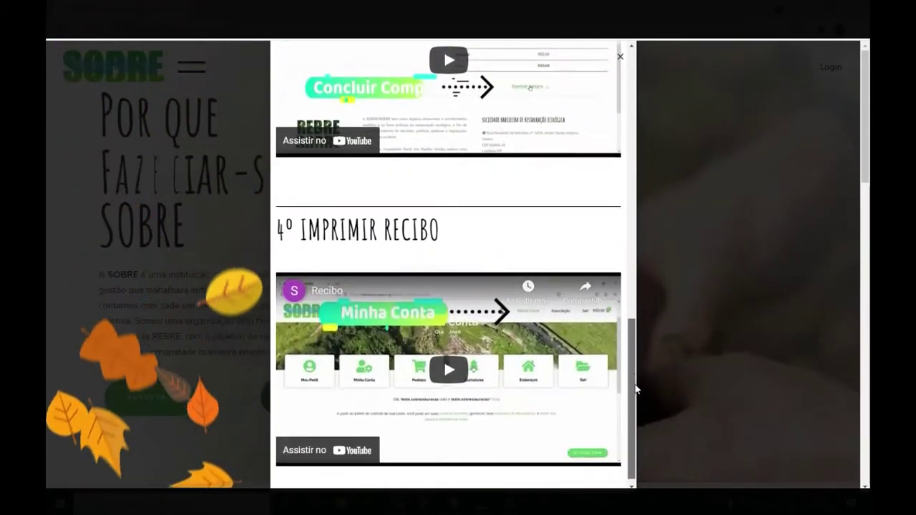
click(620, 57)
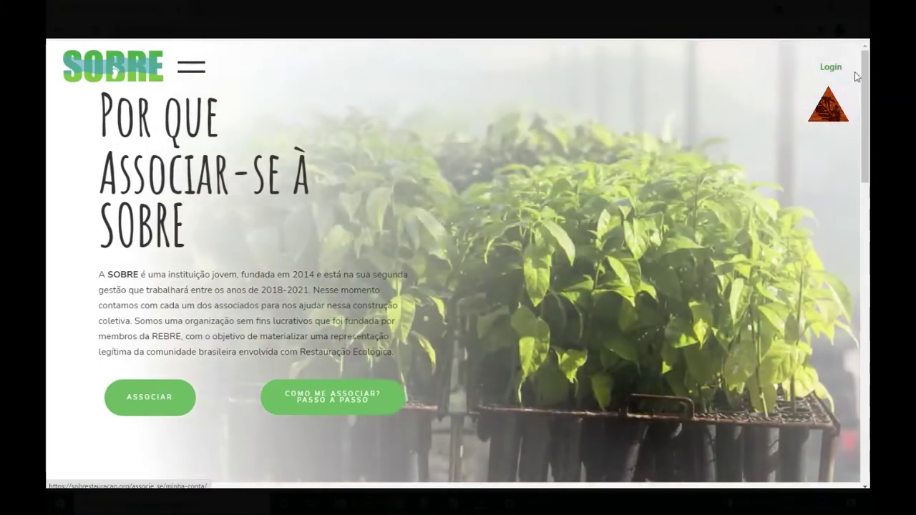
drag(861, 79, 868, 227)
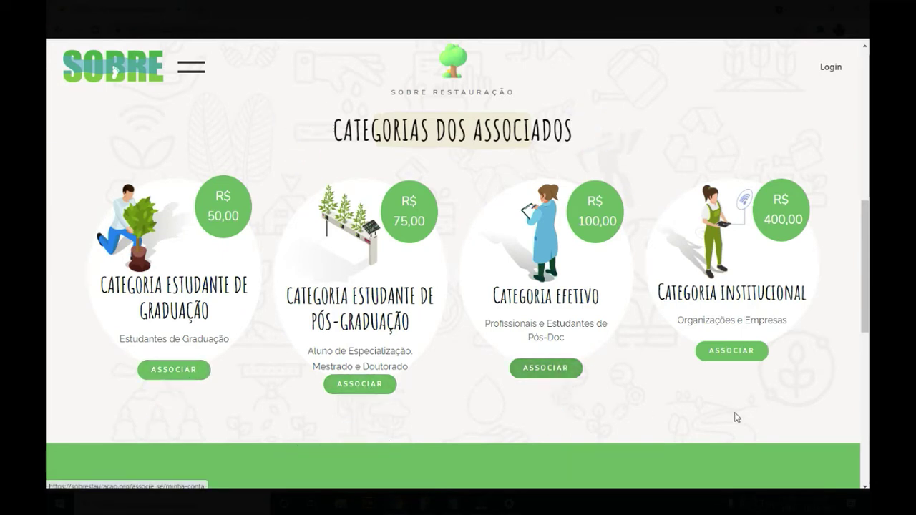
scroll(848, 320, down, 5)
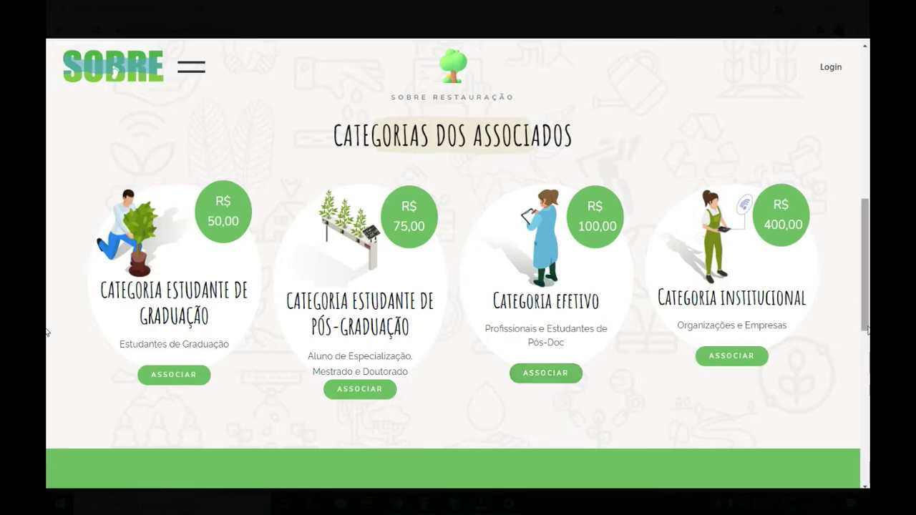
scroll(856, 250, up, 10)
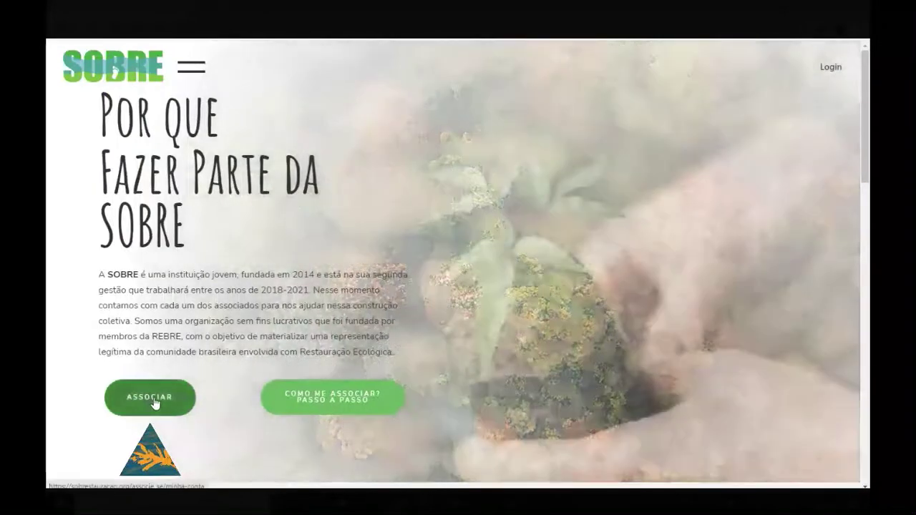
Register a new account with an email and password under the Categoria Efetivo modality
click(154, 404)
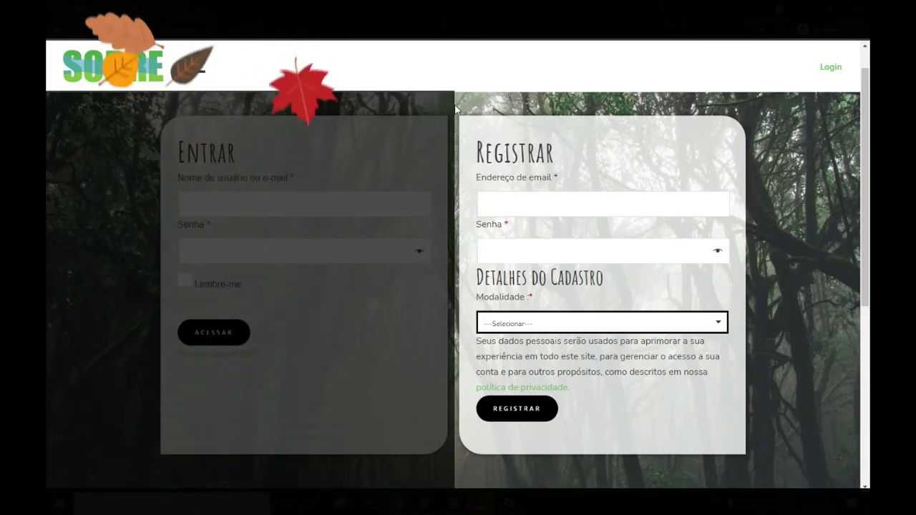
click(719, 324)
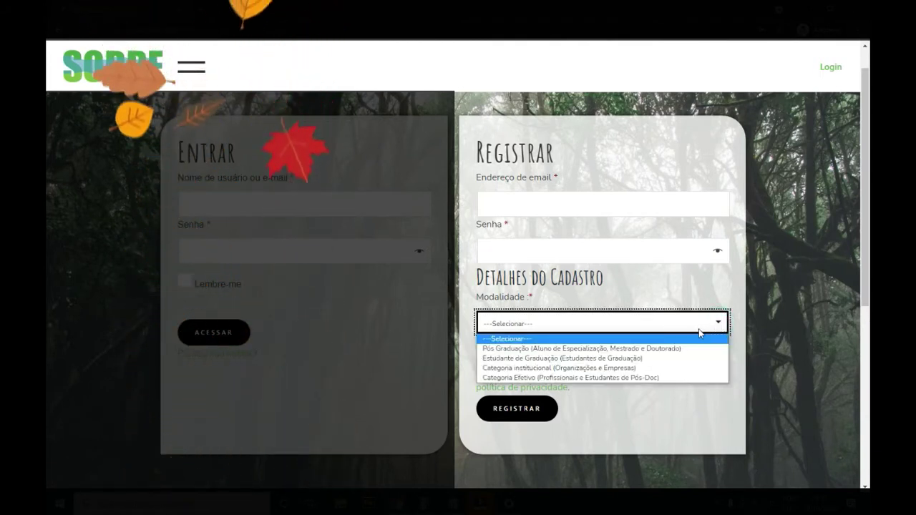
click(617, 377)
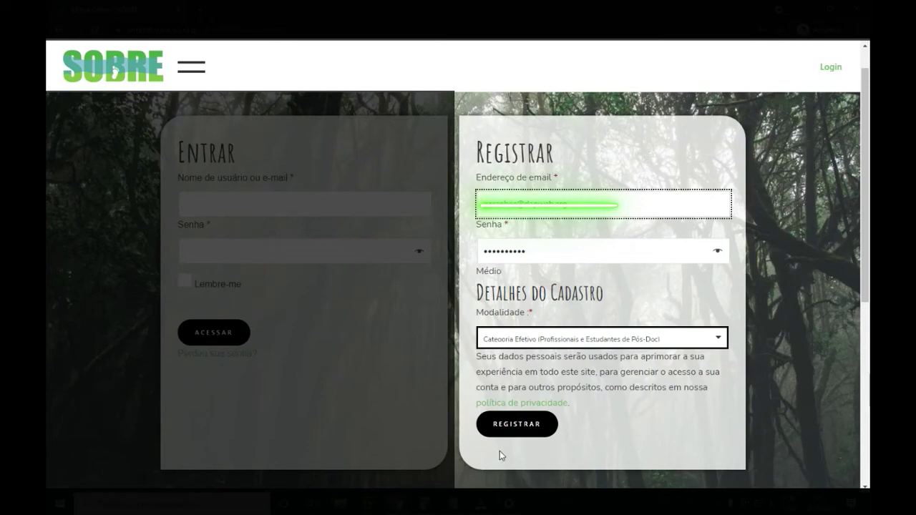
click(517, 424)
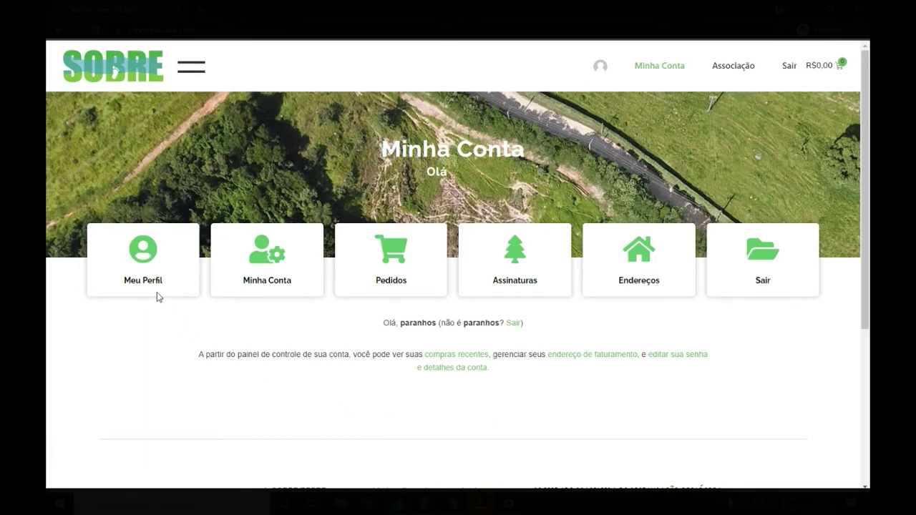
On Meu Perfil, select the JPG photo from the desktop as the profile image
click(148, 257)
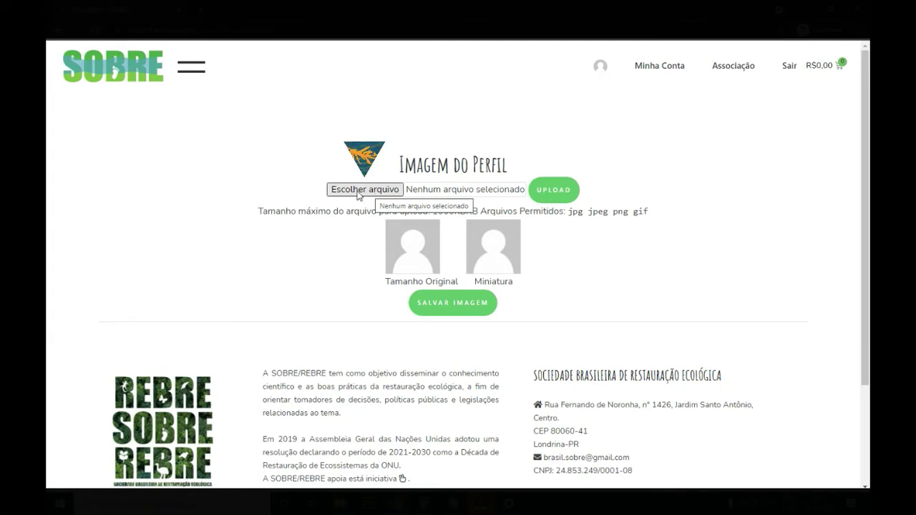
click(371, 191)
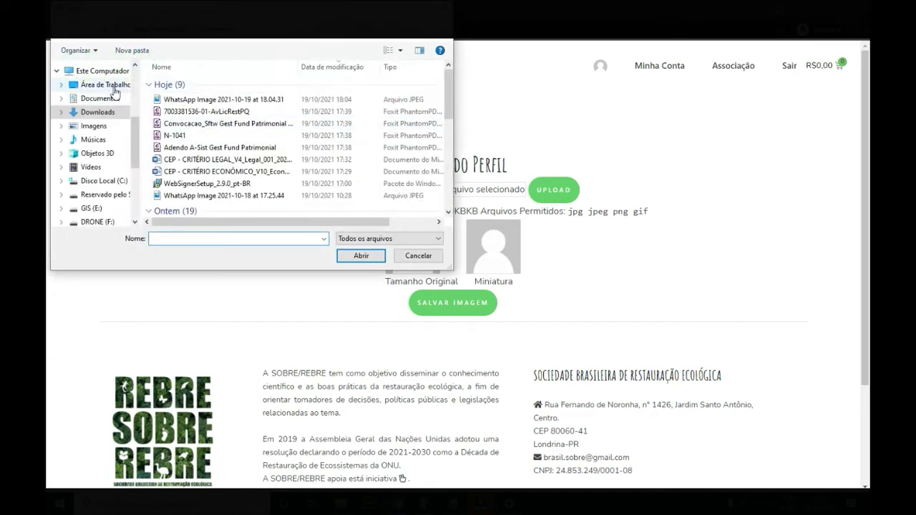
click(111, 84)
click(219, 107)
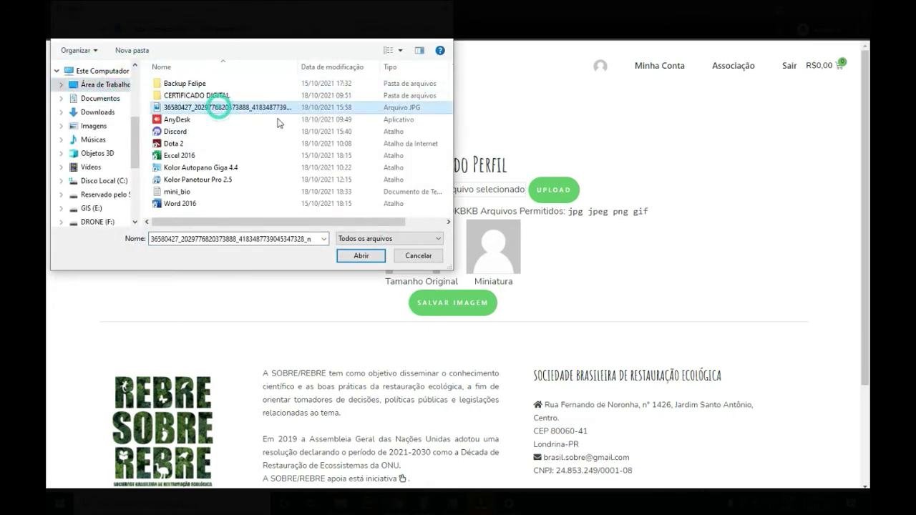
click(358, 256)
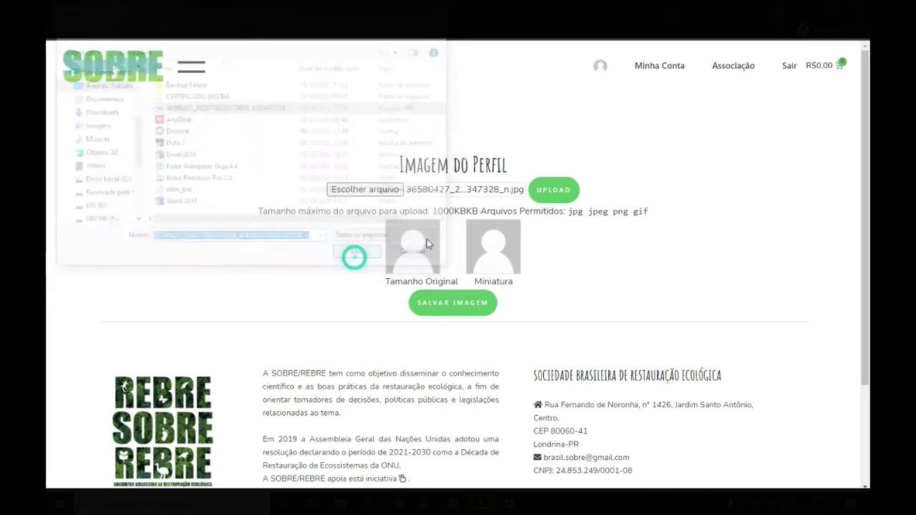
Upload and save the profile image, then return to the Minha Conta dashboard
click(551, 192)
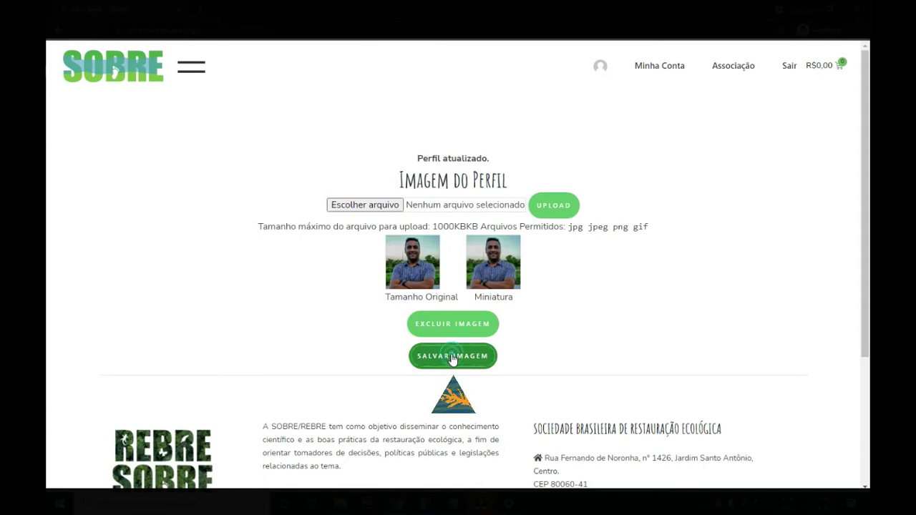
click(452, 356)
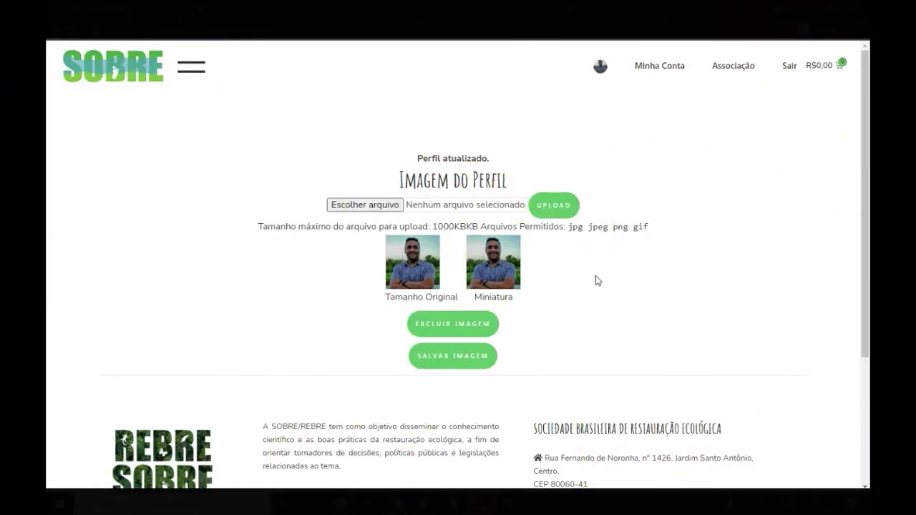
click(598, 68)
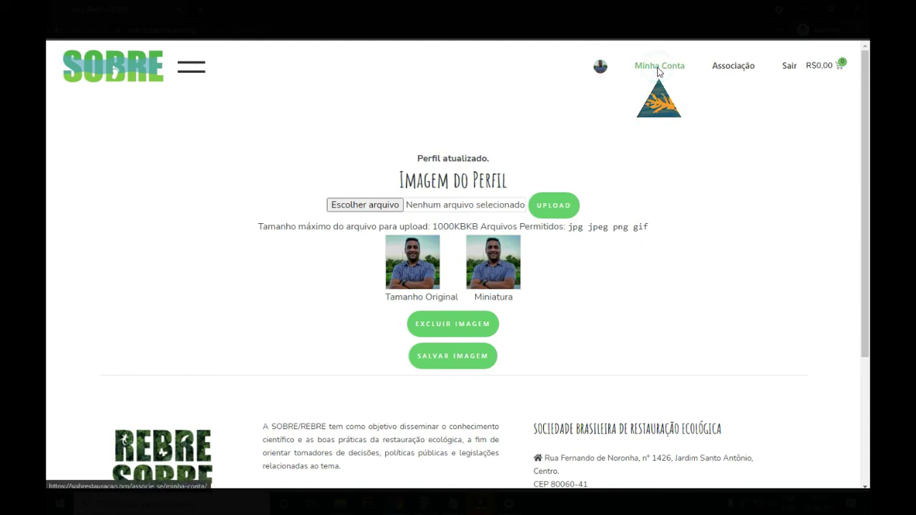
click(658, 66)
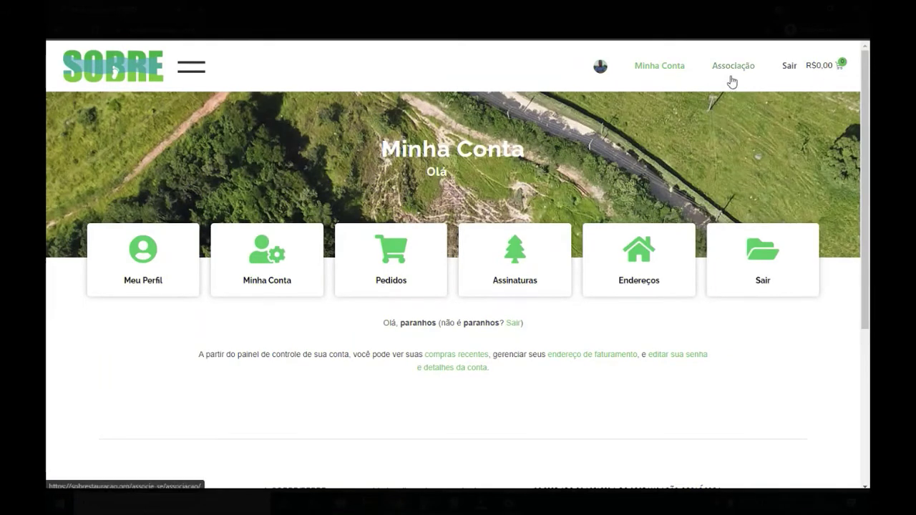
From the Associação plans page, add Categoria Efetivo (R$100,00 per year) to the cart
mouse_move(741, 80)
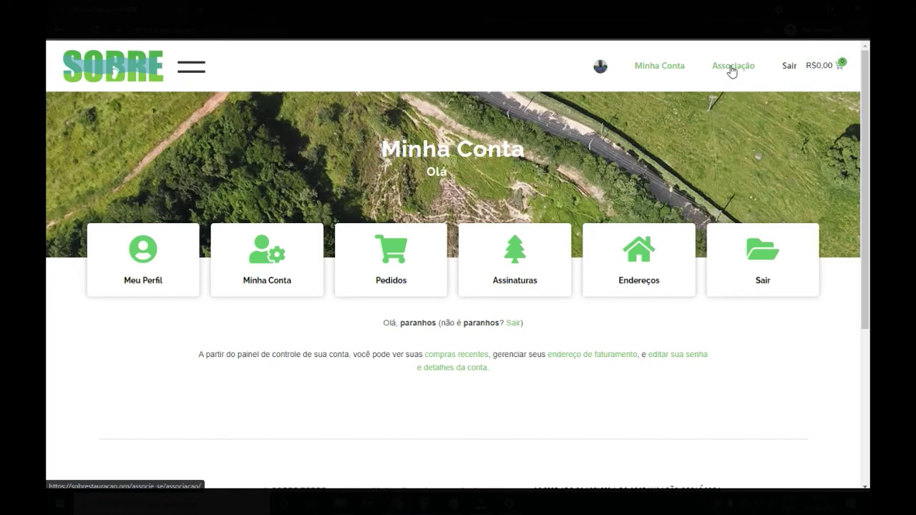
click(732, 68)
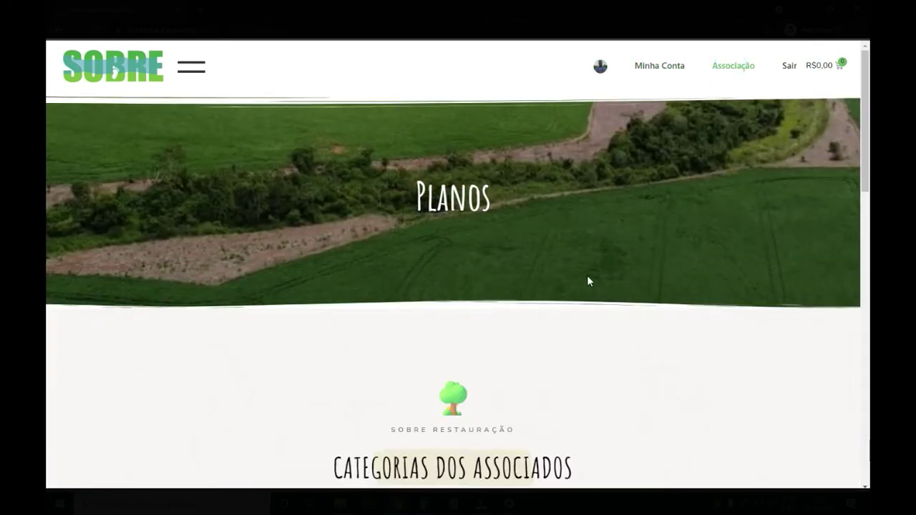
scroll(588, 281, down, 4)
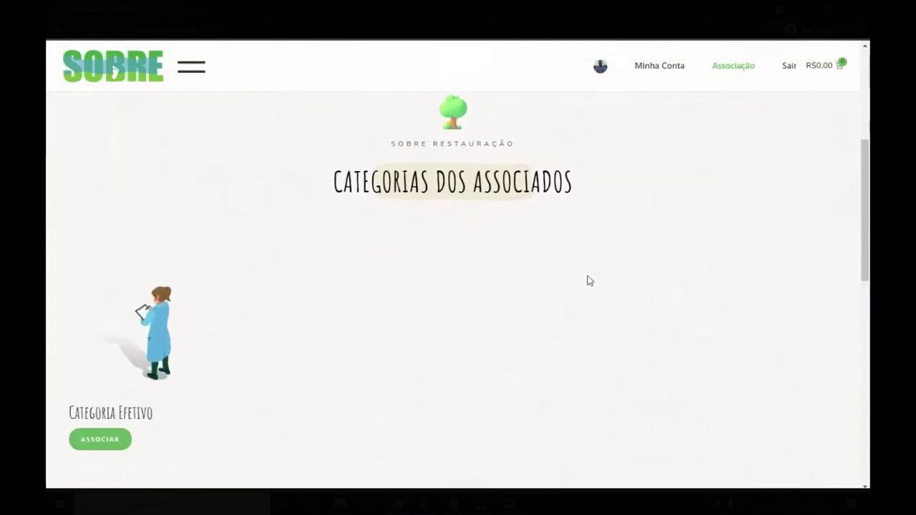
scroll(588, 281, down, 1)
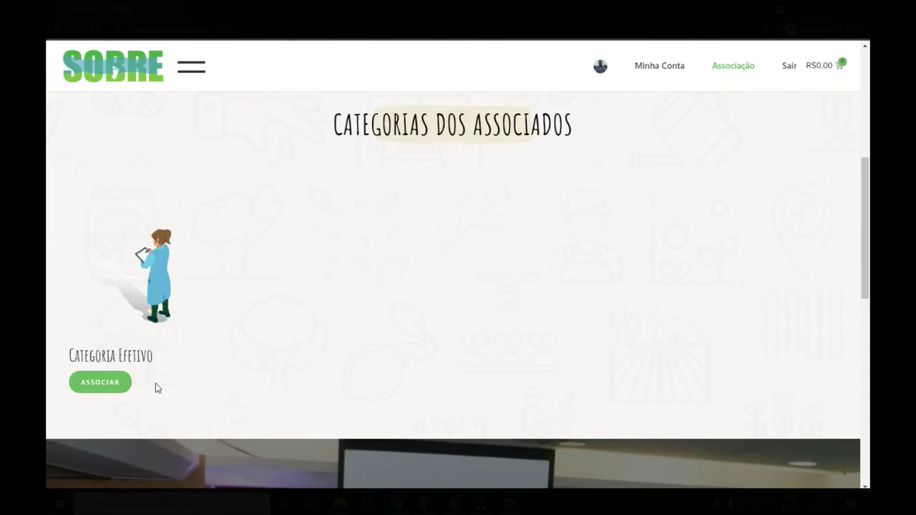
click(122, 395)
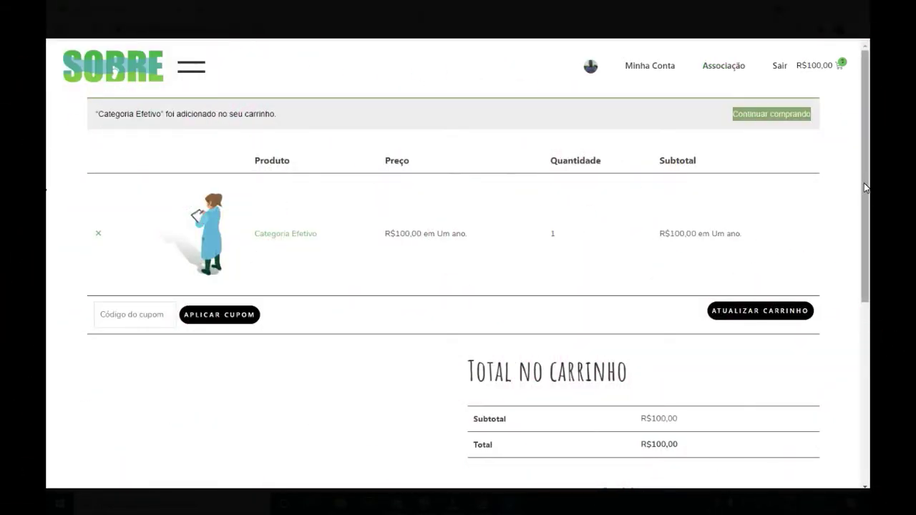
Go from the cart holding Categoria Efetivo to the checkout billing form
scroll(867, 188, down, 1)
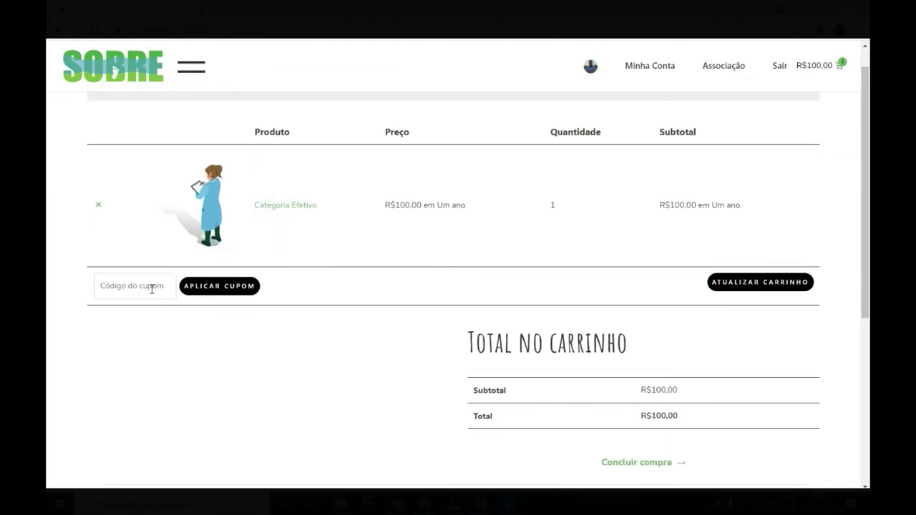
click(152, 288)
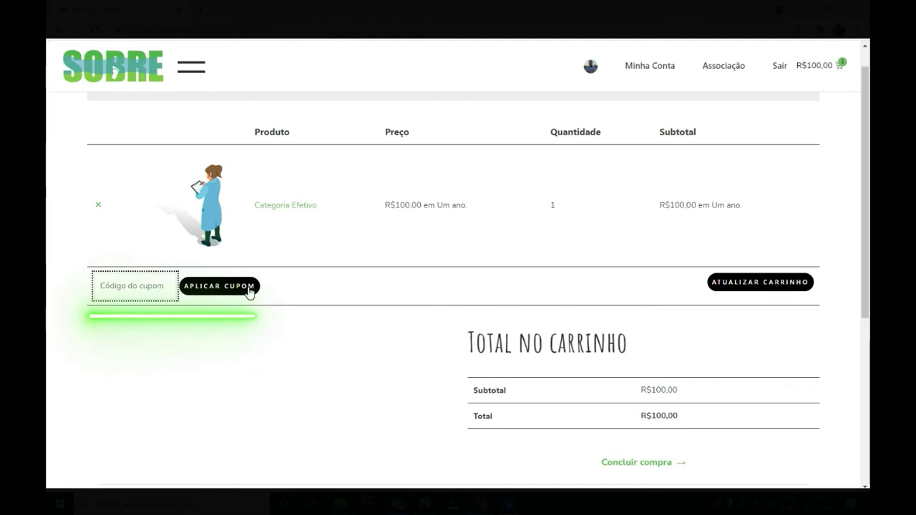
scroll(863, 252, down, 1)
drag(860, 329, 860, 333)
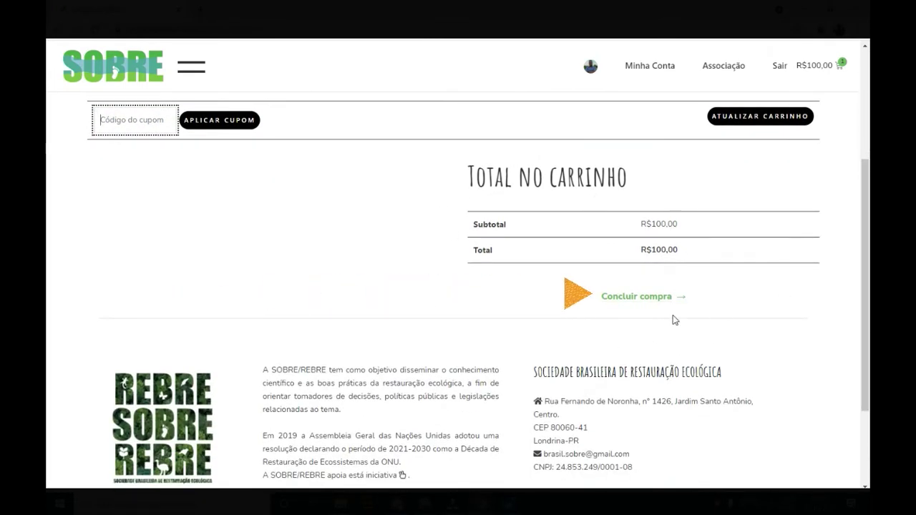
click(651, 305)
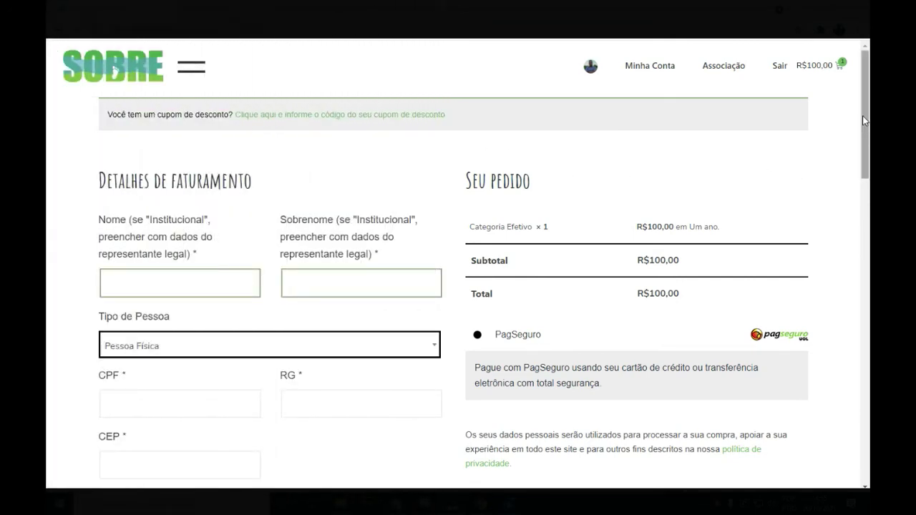
Fill in Pessoa Física billing details (name, CPF, RG, CEP, address) and place the order
drag(863, 120, 866, 161)
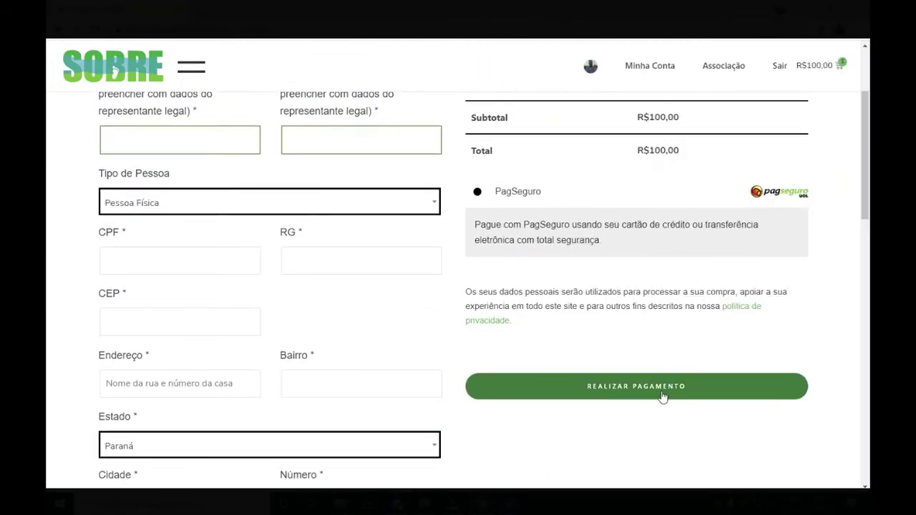
click(641, 396)
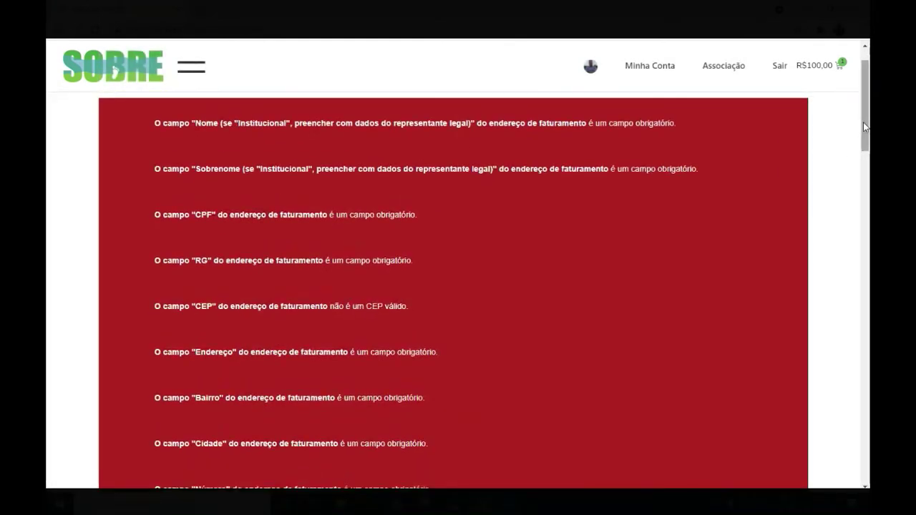
drag(864, 126, 861, 253)
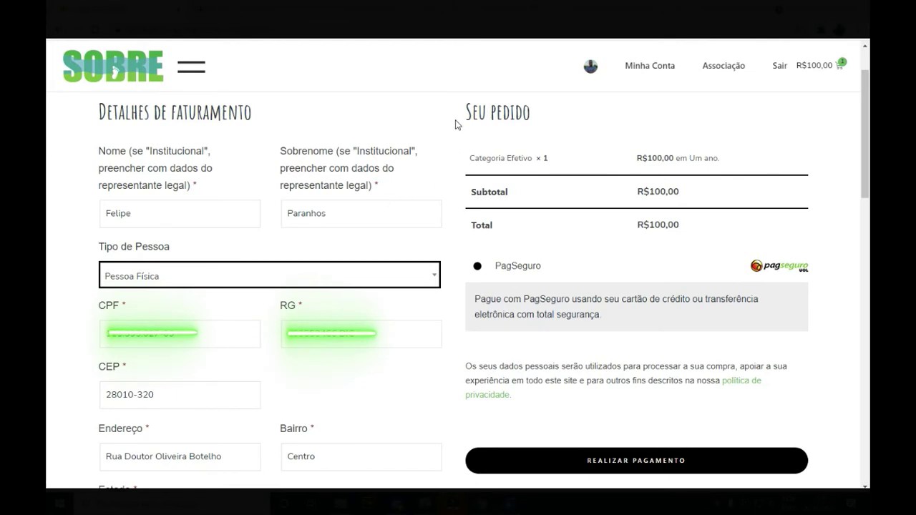
click(635, 464)
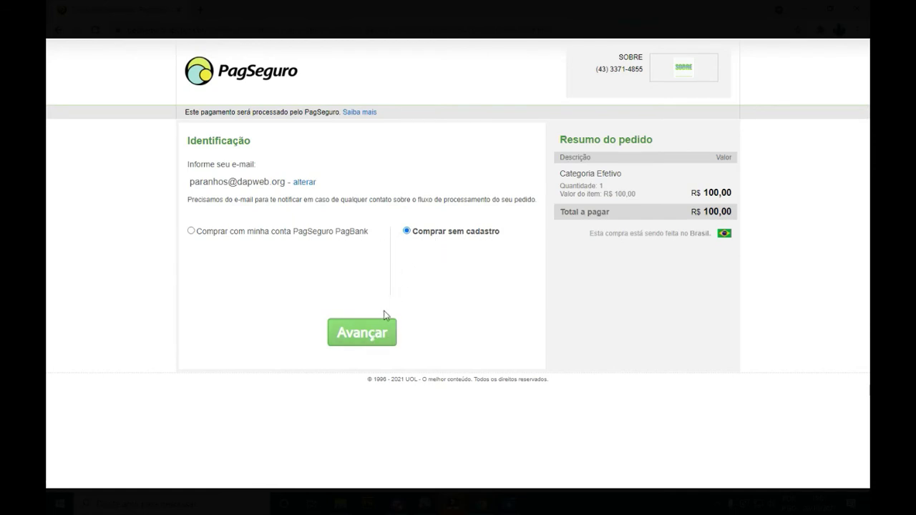
Pay the R$ 100,00 order on PagSeguro without registering, choosing Pix
click(370, 336)
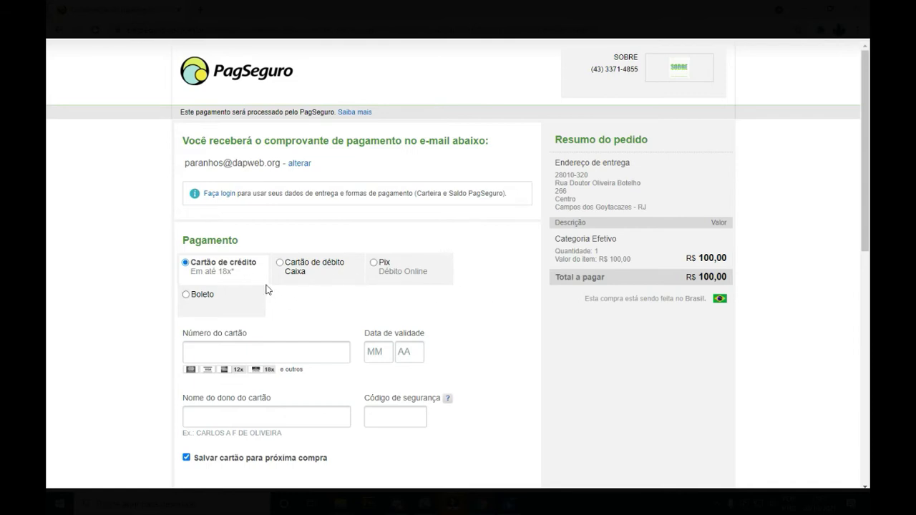
click(473, 270)
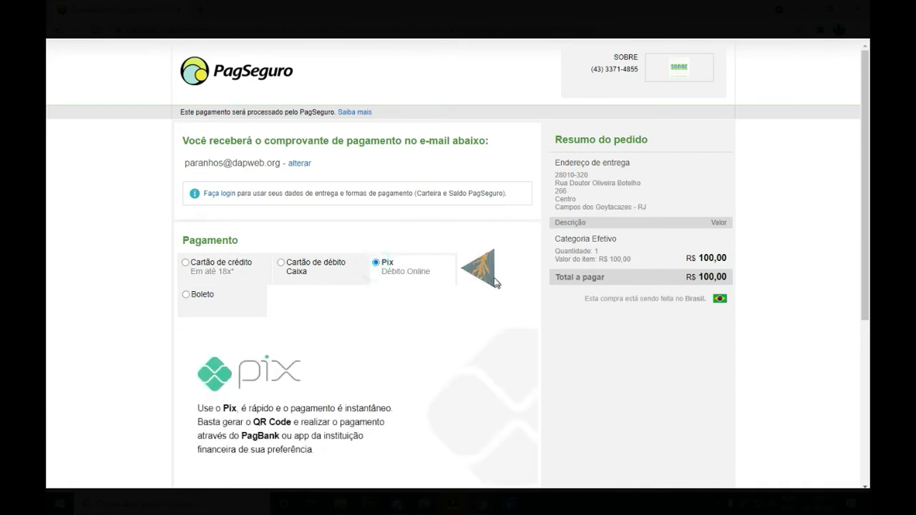
scroll(484, 278, down, 2)
scroll(485, 278, down, 1)
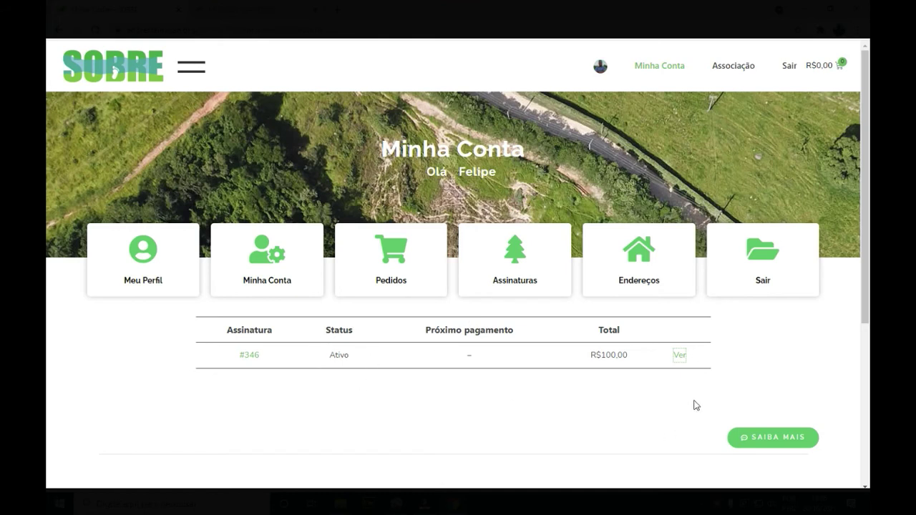
View the subscription details, Ativo until 20/10/2022, down to Compras Relacionadas
click(683, 363)
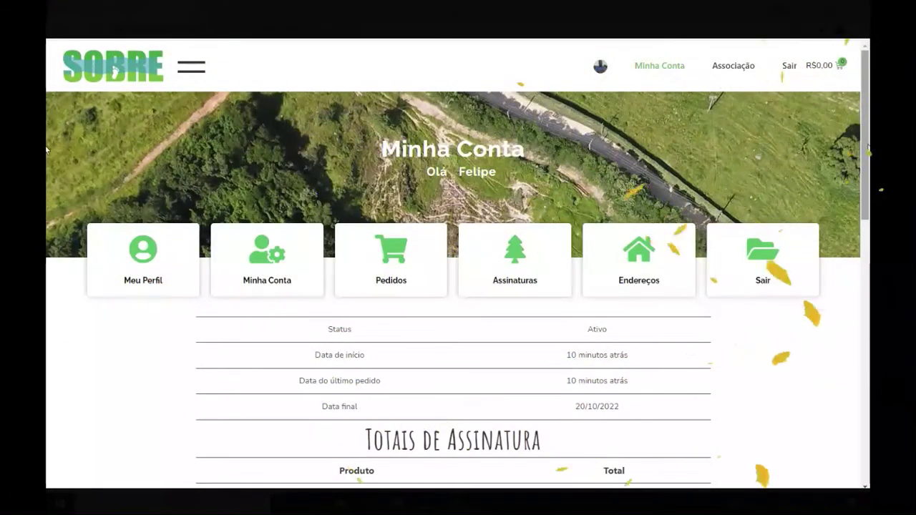
drag(864, 149, 866, 224)
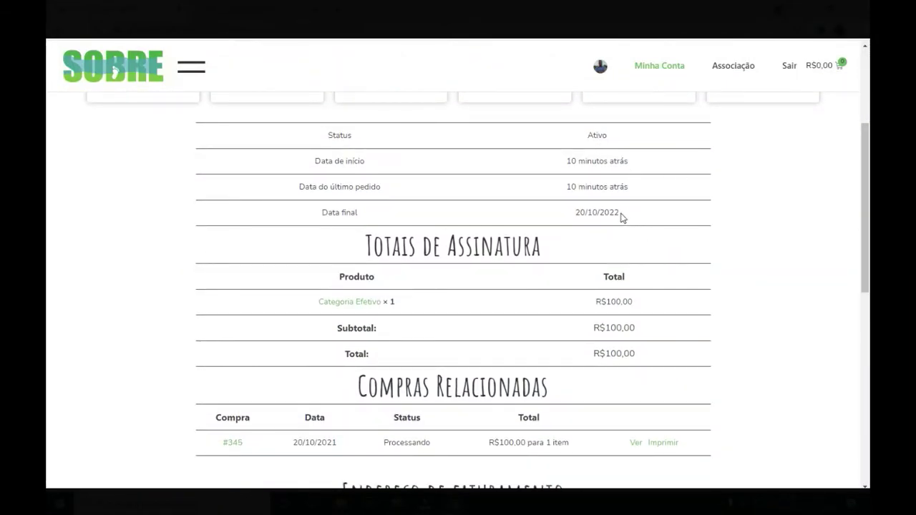
drag(620, 214, 597, 214)
click(718, 209)
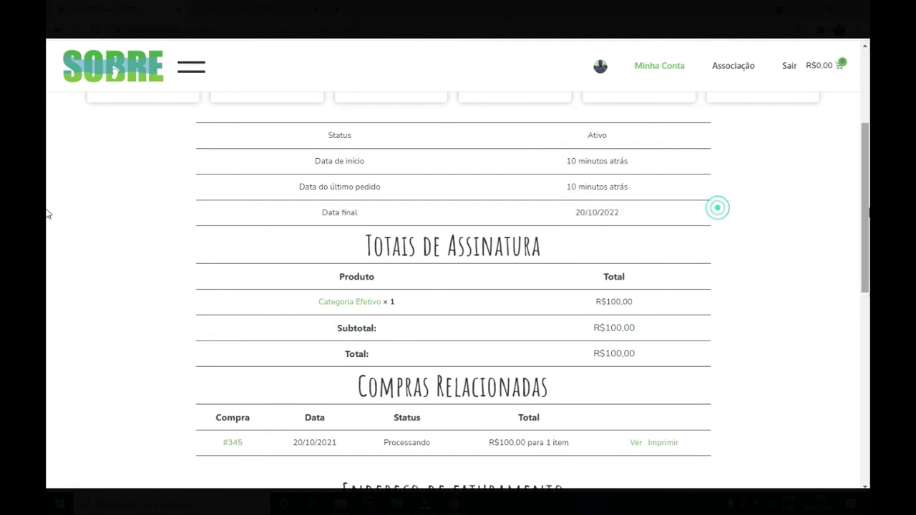
scroll(536, 140, down, 1)
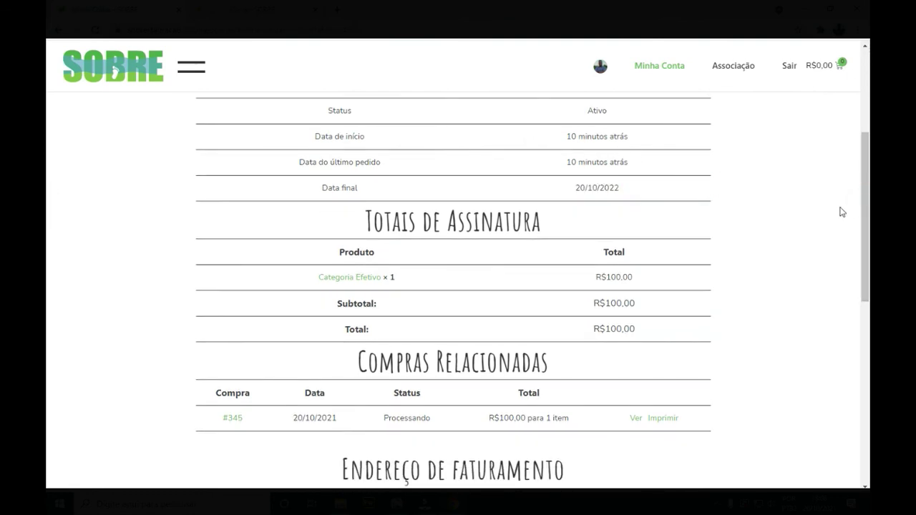
scroll(47, 244, down, 3)
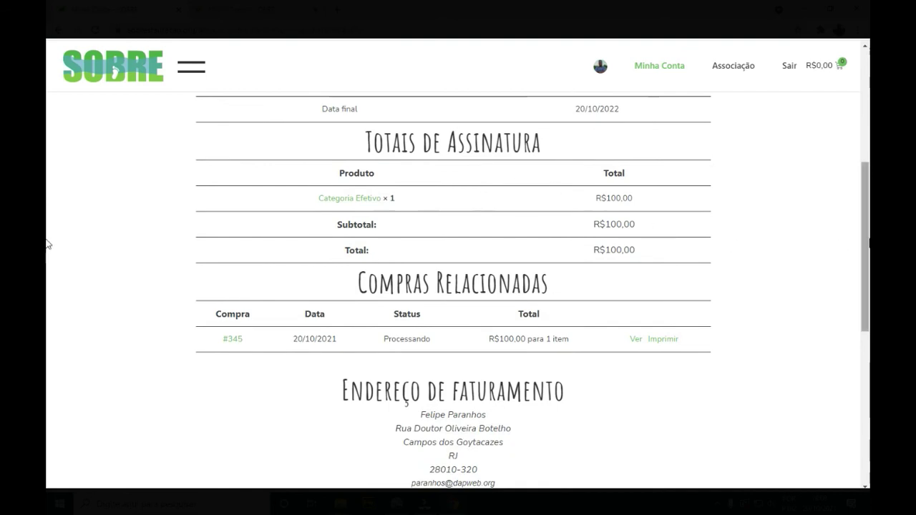
scroll(409, 235, down, 3)
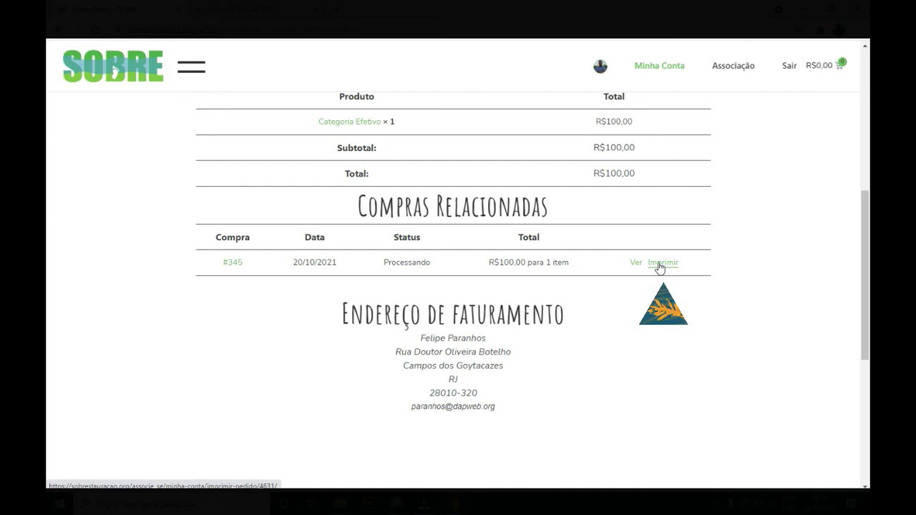
Open the Recibo Ano Base receipt for the related purchase and send it to print
click(658, 264)
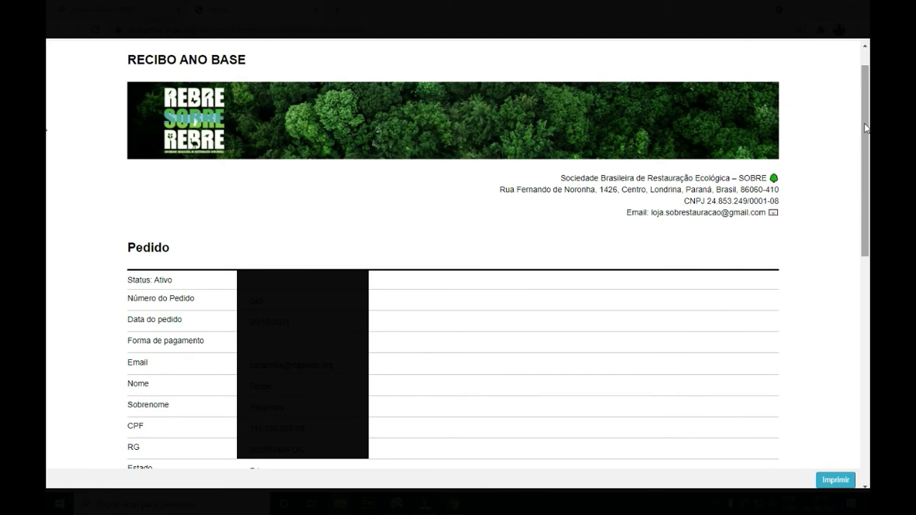
drag(866, 128, 680, 178)
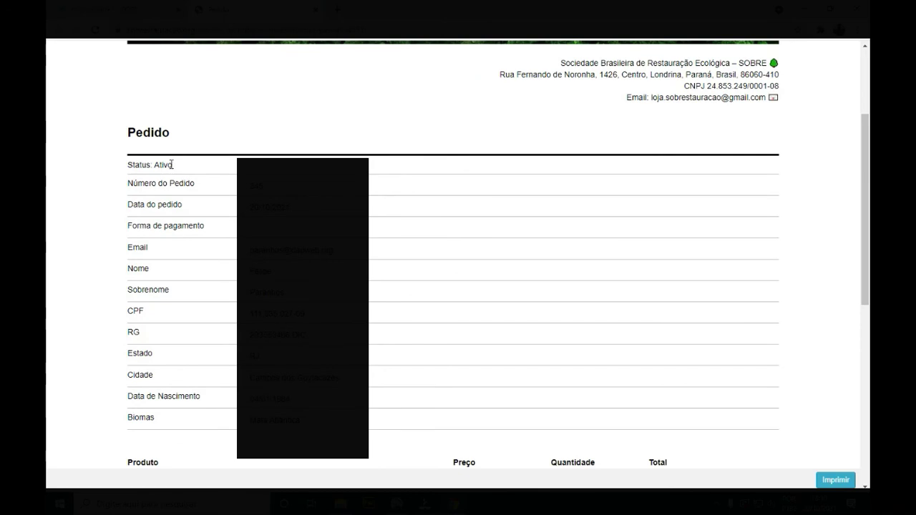
drag(866, 146, 869, 286)
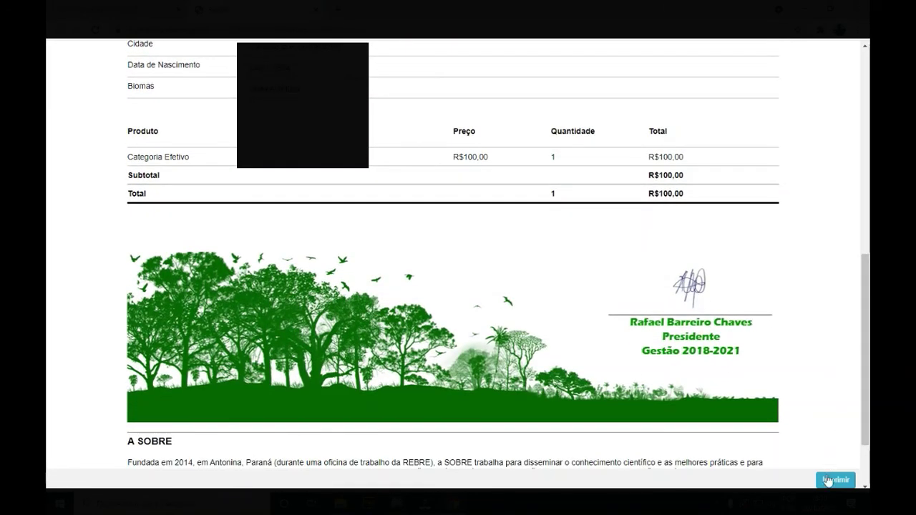
click(835, 479)
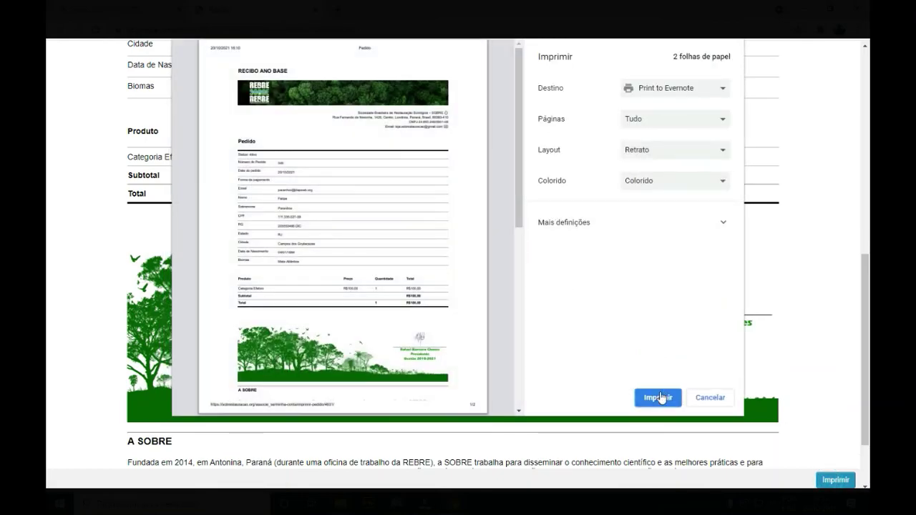